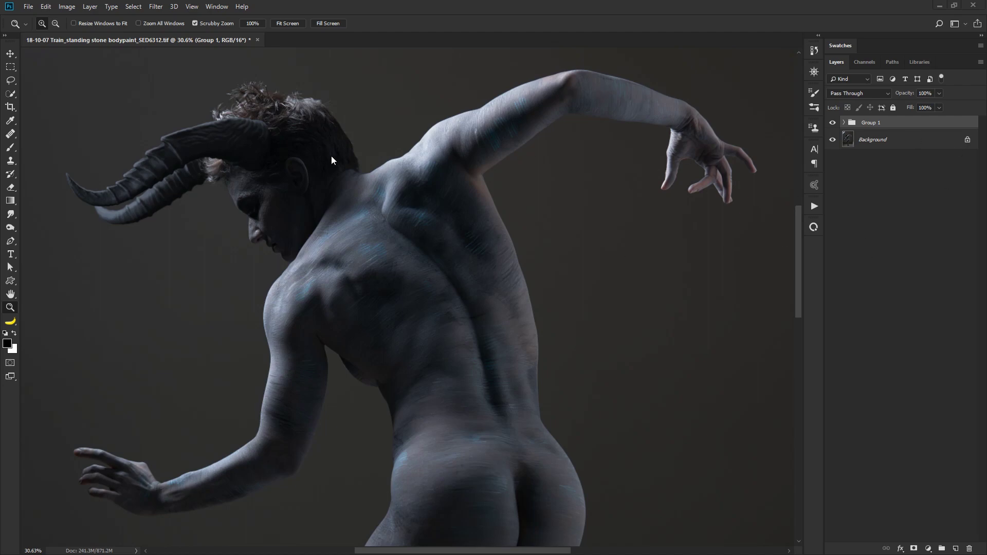
# Step: Add a Hue/Saturation adjustment layer above the Background, below the horns group
pyautogui.click(833, 123)
pyautogui.click(832, 122)
pyautogui.click(909, 142)
pyautogui.click(929, 548)
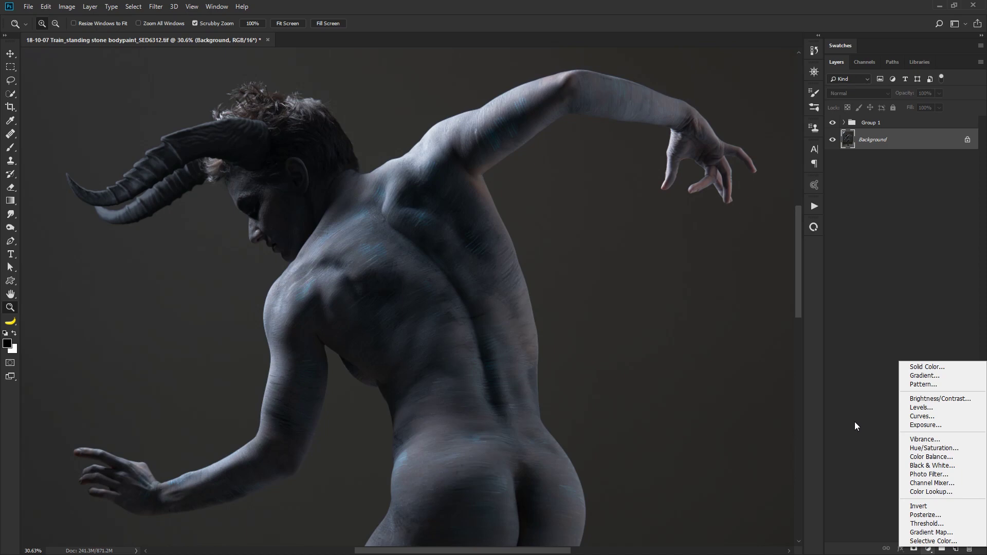
pyautogui.click(934, 452)
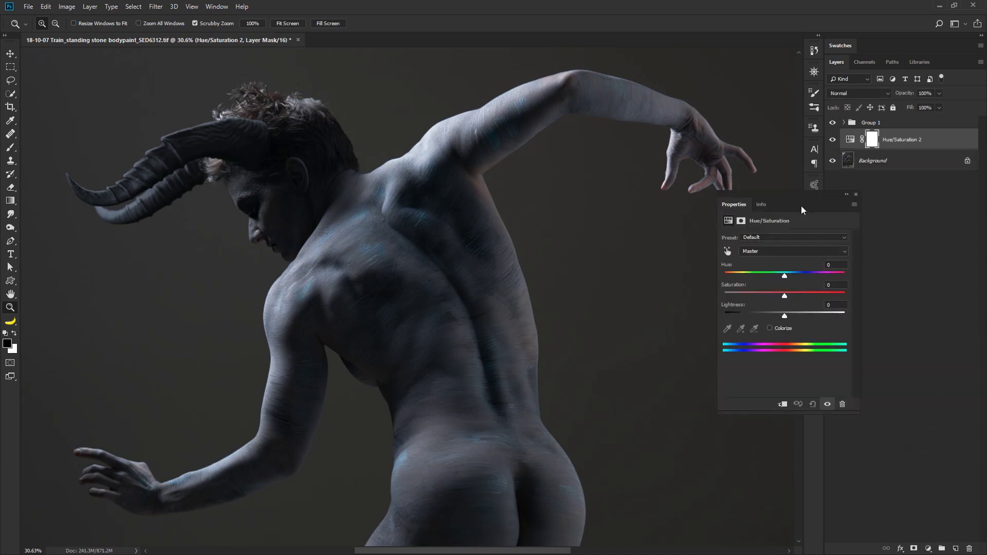
pyautogui.moveTo(797, 199); pyautogui.dragTo(695, 256)
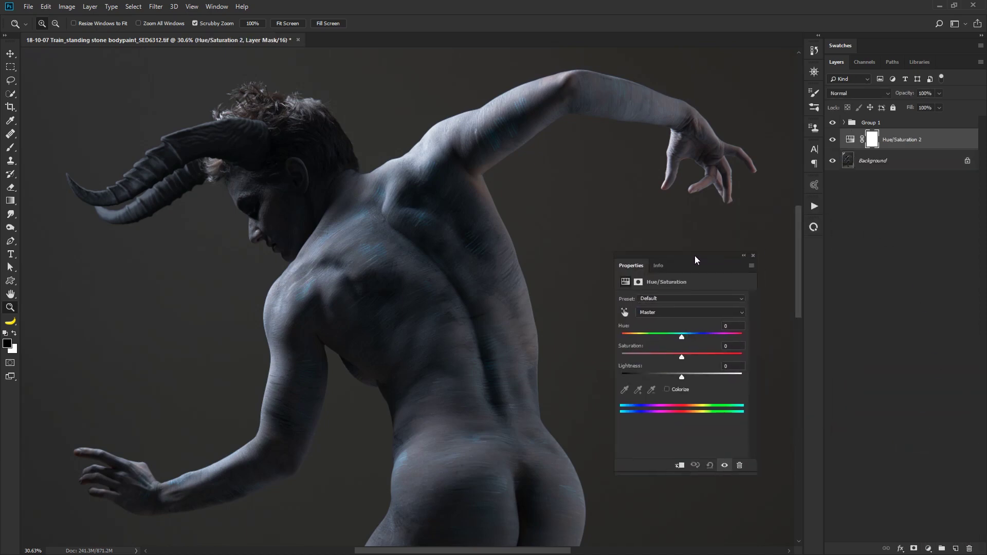
pyautogui.click(627, 313)
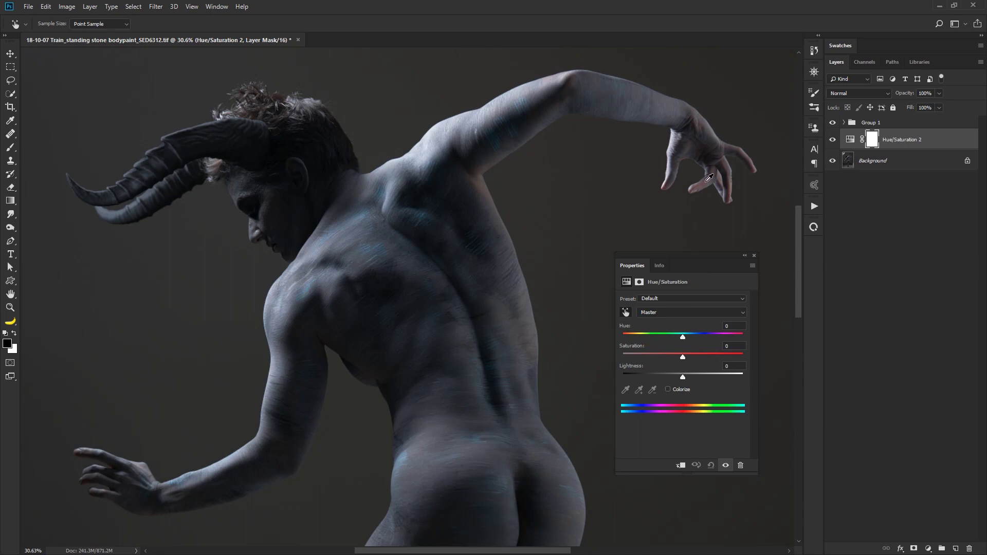
pyautogui.click(705, 184)
pyautogui.moveTo(683, 338); pyautogui.dragTo(594, 336)
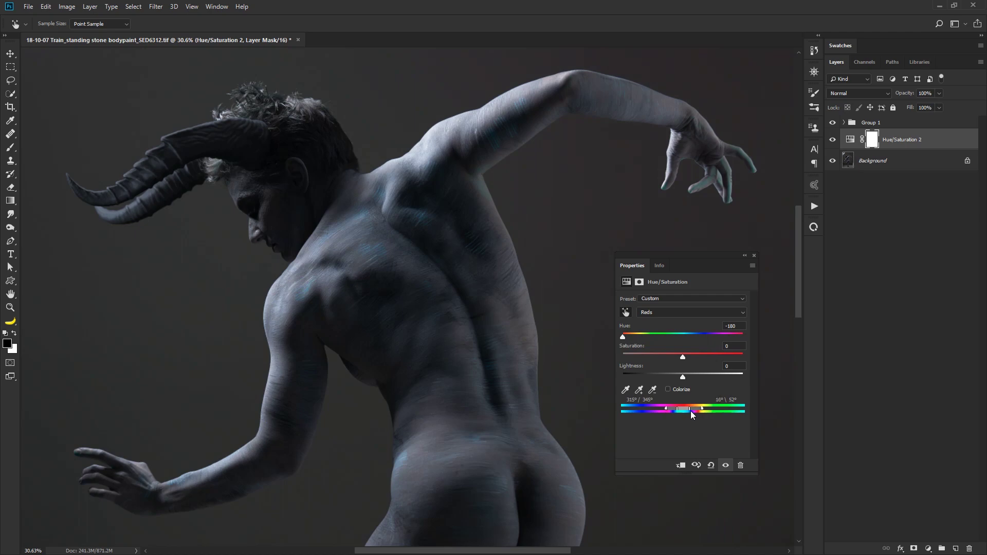
pyautogui.moveTo(689, 412); pyautogui.dragTo(687, 412)
pyautogui.moveTo(699, 417); pyautogui.dragTo(698, 420)
pyautogui.moveTo(680, 408)
pyautogui.mouseDown()
pyautogui.moveTo(689, 408)
pyautogui.moveTo(664, 409)
pyautogui.moveTo(687, 413)
pyautogui.mouseUp()
# Step: Reset the adjustment, sample the hand's pink skin, and set Reds to Hue -117, Saturation -90
pyautogui.click(711, 466)
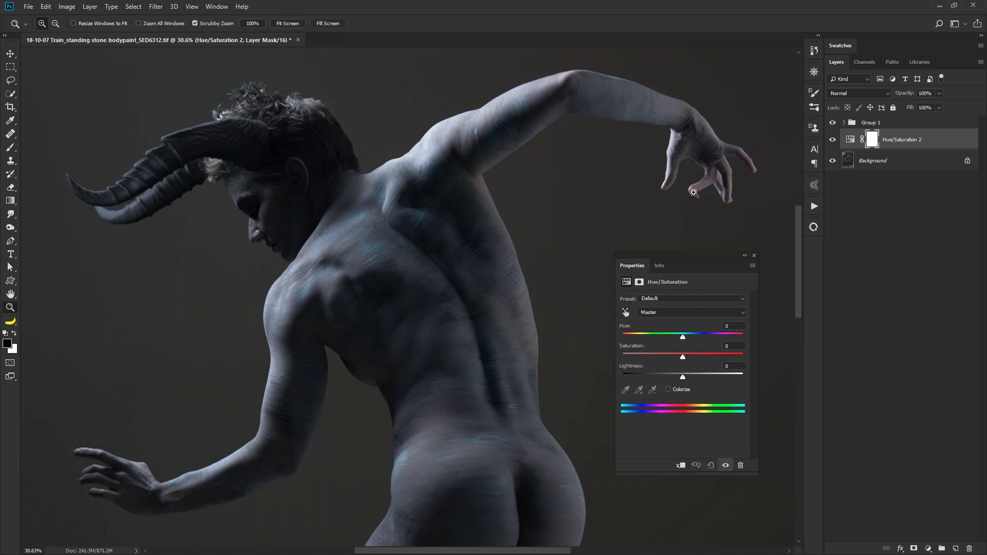
pyautogui.press('z')
pyautogui.click(627, 312)
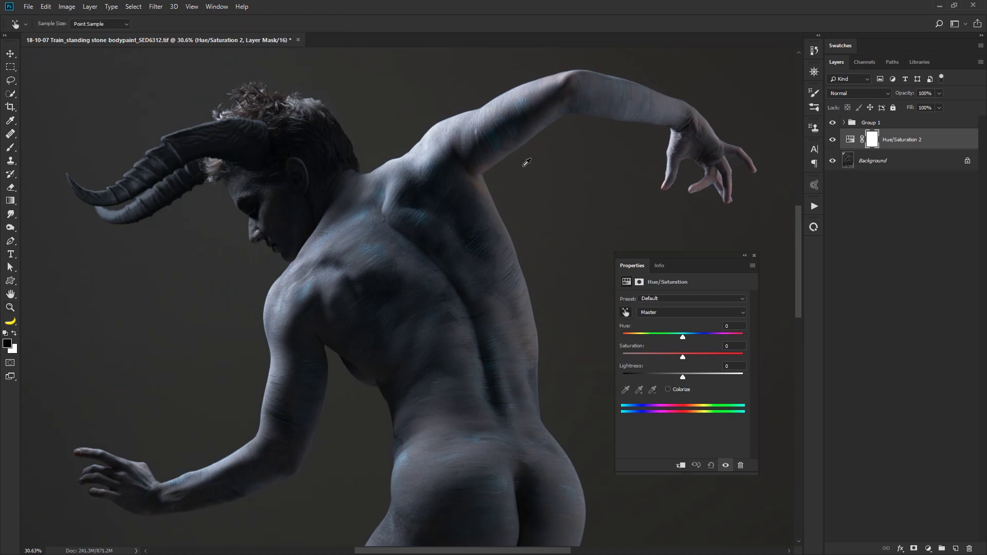
pyautogui.click(706, 182)
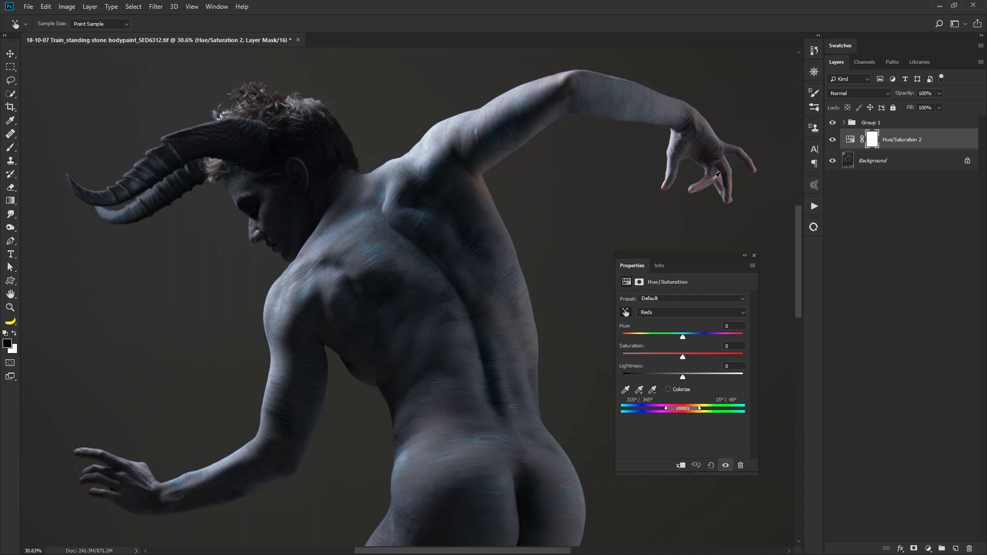
pyautogui.moveTo(683, 338); pyautogui.dragTo(613, 343)
pyautogui.moveTo(622, 337)
pyautogui.mouseDown()
pyautogui.moveTo(671, 337)
pyautogui.moveTo(638, 341)
pyautogui.mouseUp()
pyautogui.moveTo(680, 357); pyautogui.dragTo(629, 360)
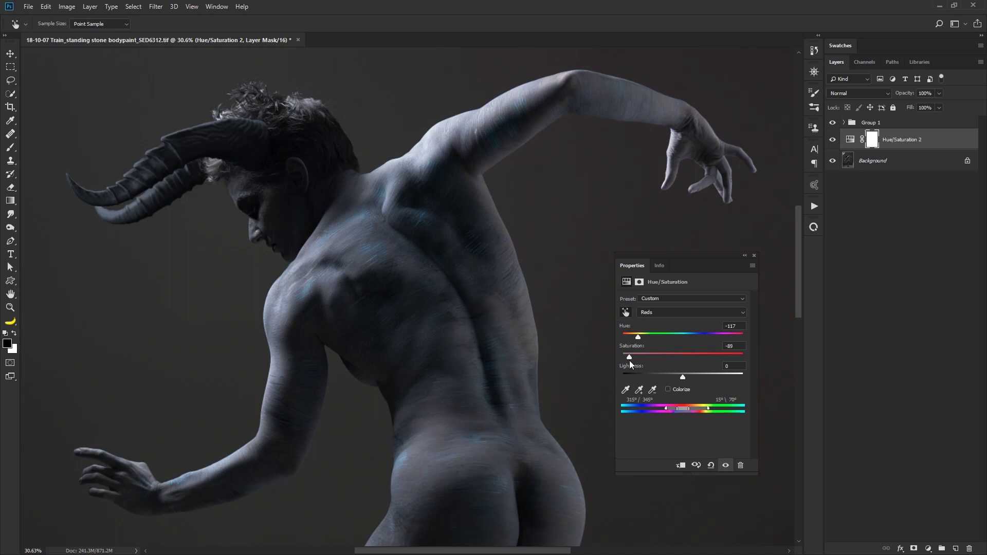
# Step: Compare Hue/Saturation 2 on and off, then move it above Group 1 to affect the horns
pyautogui.click(754, 256)
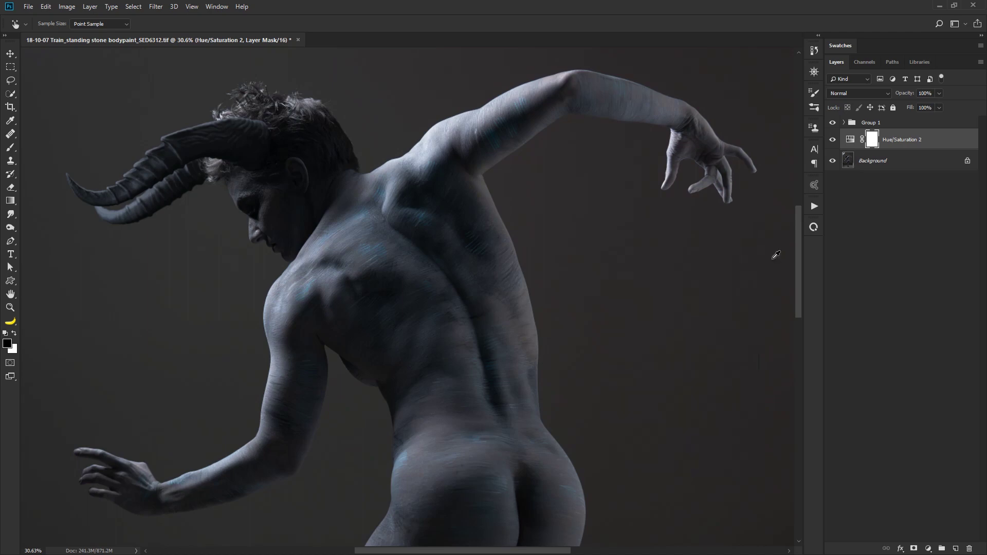
pyautogui.click(833, 141)
pyautogui.click(833, 140)
pyautogui.click(833, 140)
pyautogui.click(832, 141)
pyautogui.click(833, 140)
pyautogui.click(833, 142)
pyautogui.click(832, 142)
pyautogui.click(832, 141)
pyautogui.moveTo(916, 141); pyautogui.dragTo(899, 119)
# Step: Switch to the Zoom tool with Z
pyautogui.press('z')
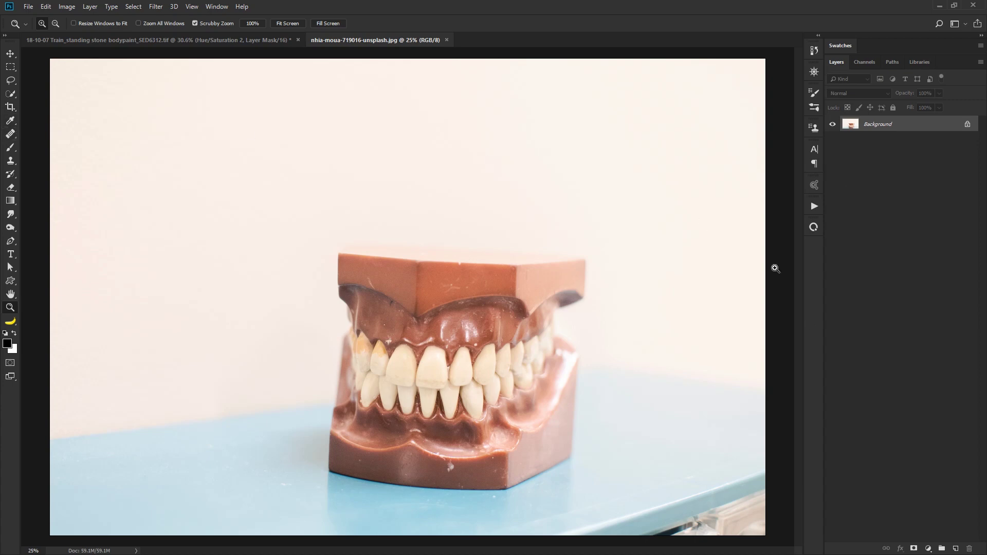
# Step: Add a Hue/Saturation layer to the dental photo and set Yellows saturation to -88
pyautogui.click(929, 549)
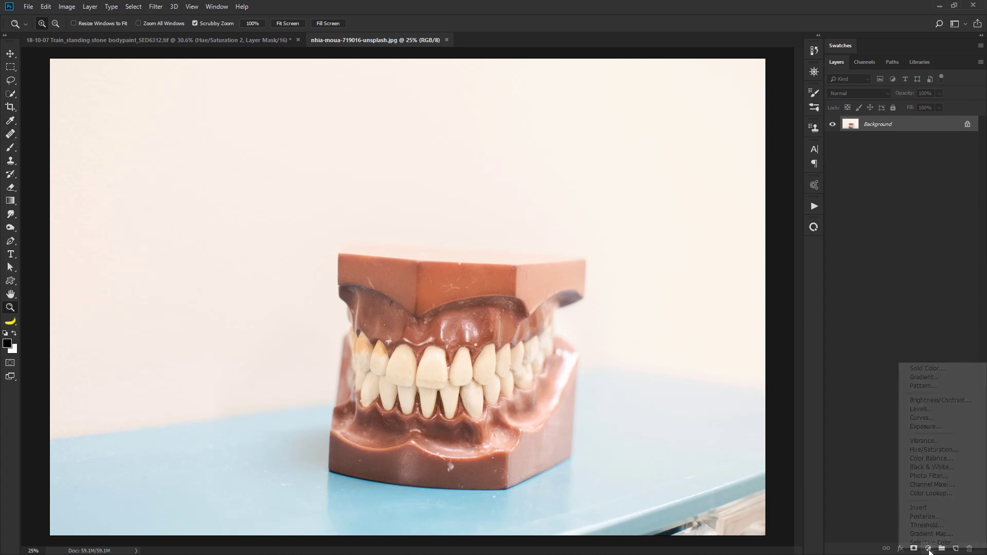
pyautogui.click(931, 450)
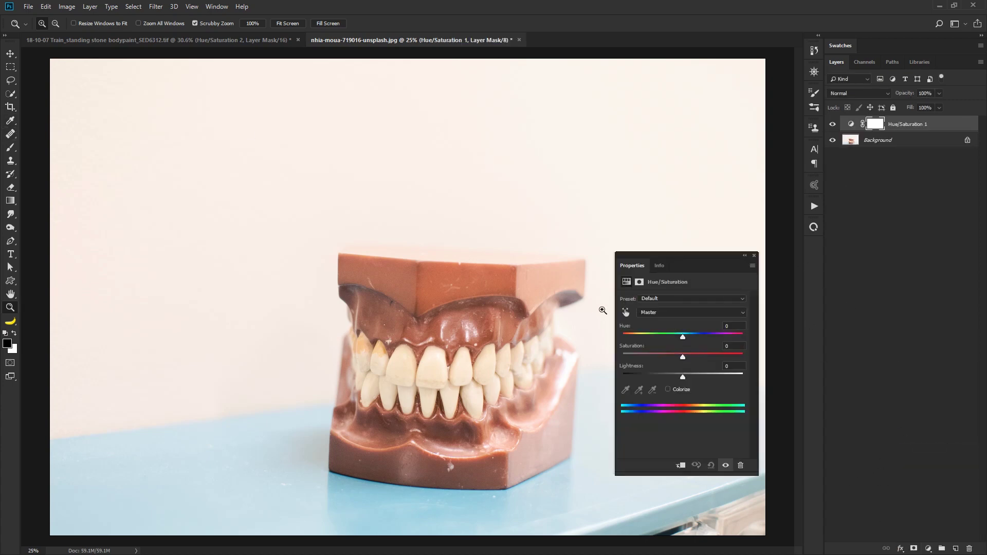
pyautogui.click(672, 313)
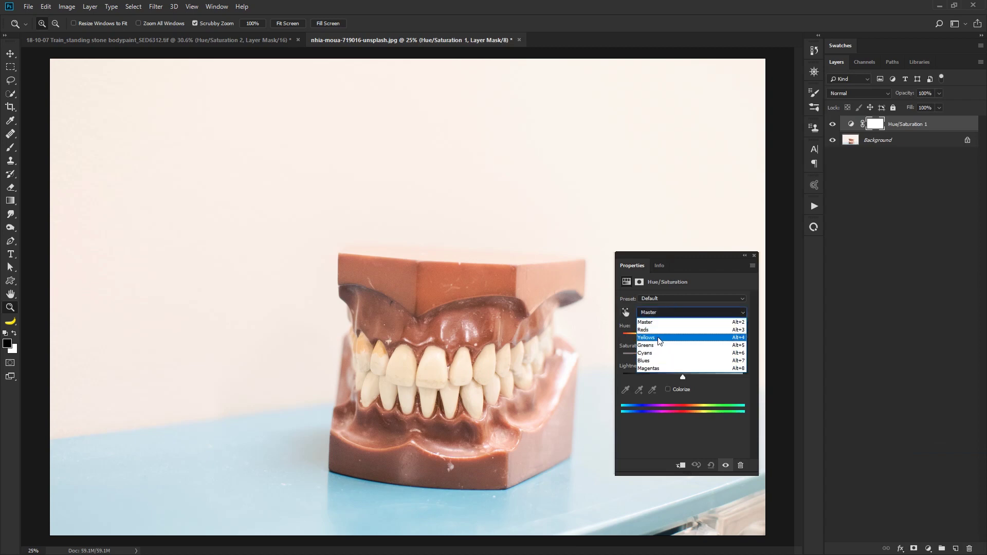
pyautogui.click(659, 338)
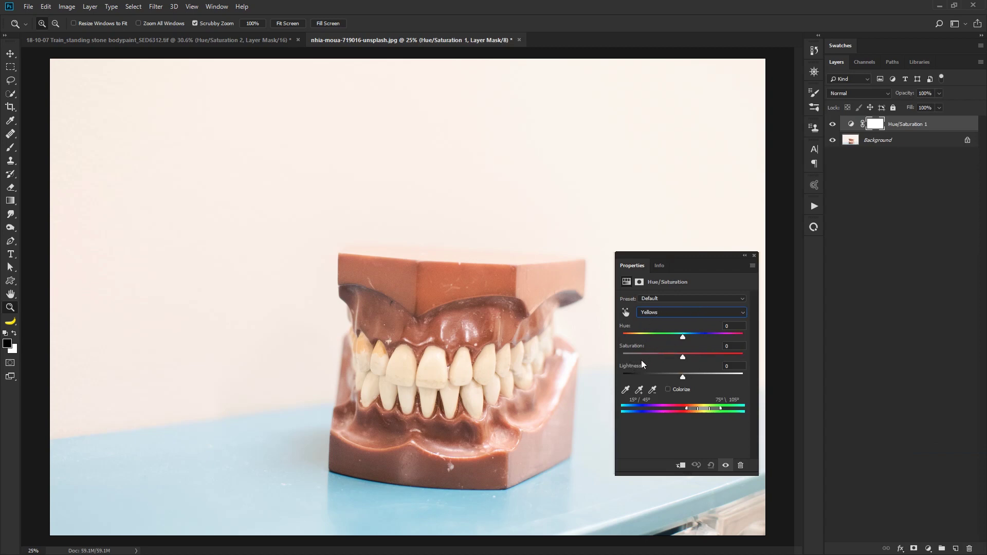
pyautogui.moveTo(684, 357); pyautogui.dragTo(661, 362)
# Step: Set the Yellows' Lightness to +19, toggling Hue/Saturation 1 to compare the whitened teeth
pyautogui.click(833, 126)
pyautogui.click(833, 126)
pyautogui.click(833, 126)
pyautogui.click(834, 126)
pyautogui.moveTo(695, 378); pyautogui.dragTo(693, 378)
pyautogui.click(833, 127)
pyautogui.click(833, 127)
pyautogui.click(833, 127)
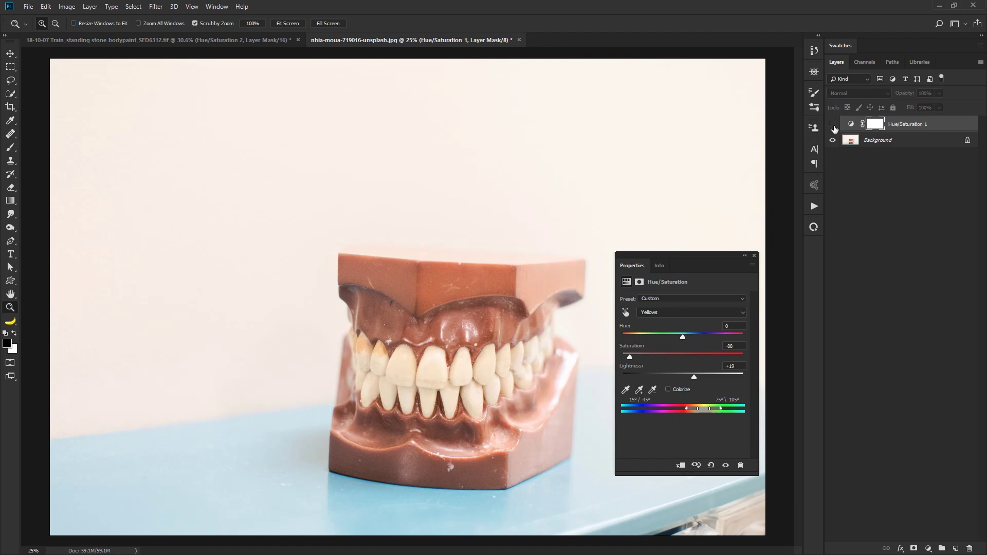
pyautogui.click(833, 127)
pyautogui.click(834, 127)
pyautogui.click(833, 127)
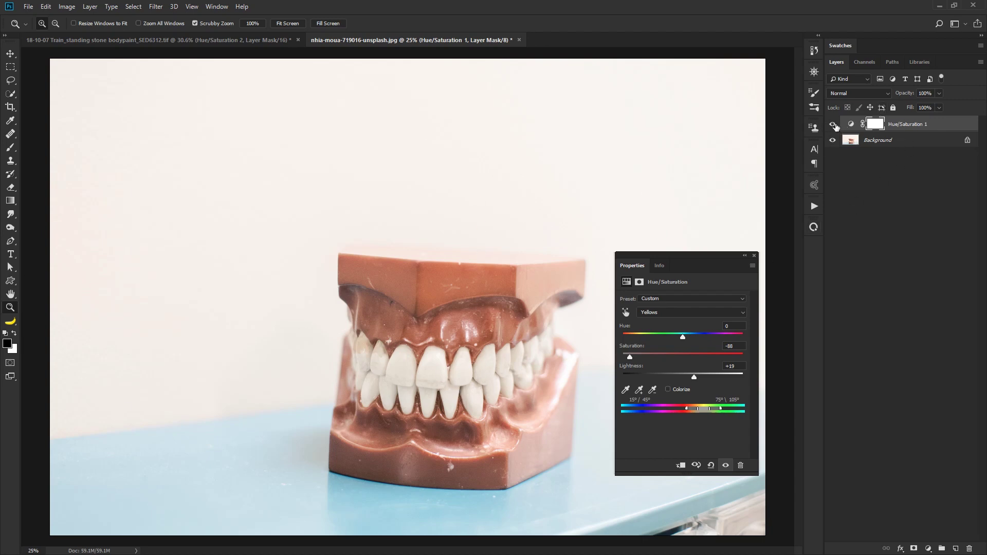
pyautogui.moveTo(695, 270); pyautogui.dragTo(726, 73)
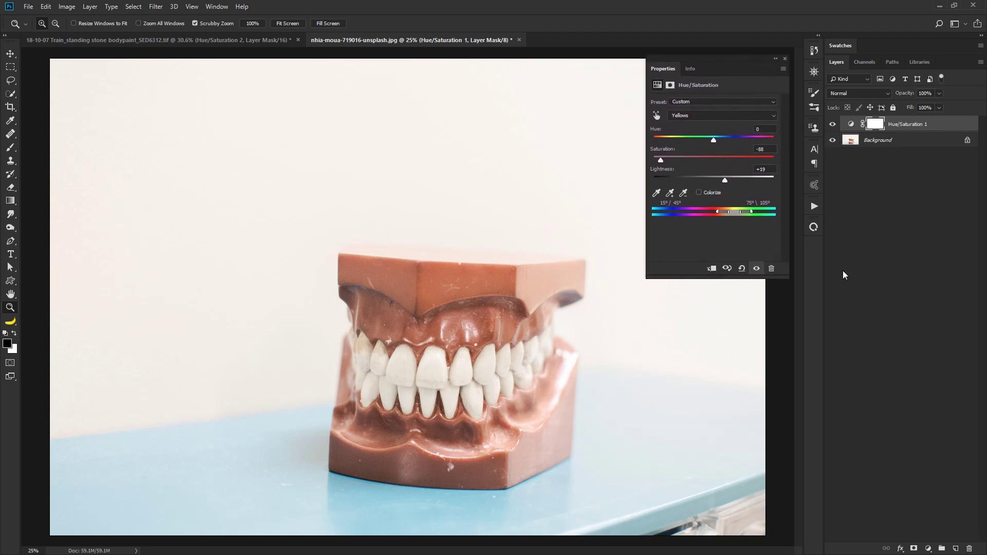